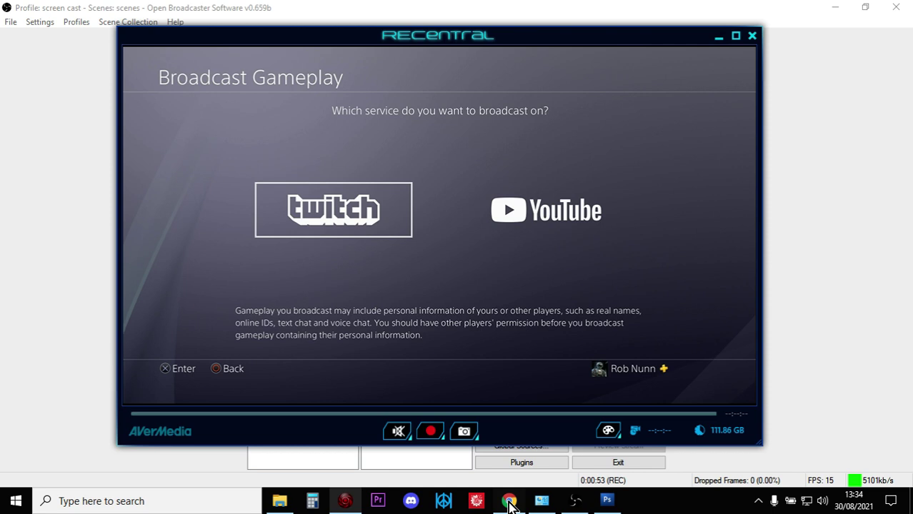
Step: Switch to Chrome, view the Xbox Series S streaming tutorial and the Twitch channel page, and return to RECentral
{"action": "left_click", "coordinate": [509, 502]}
{"action": "left_click", "coordinate": [179, 12]}
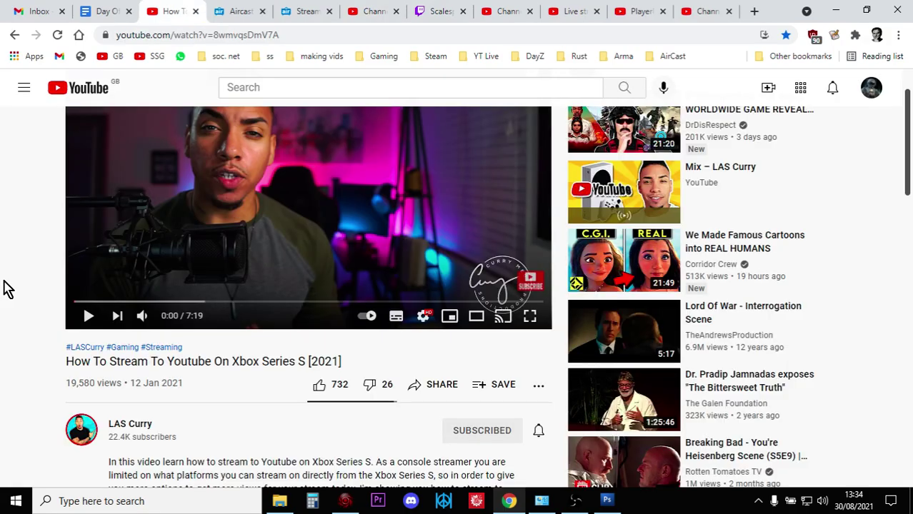
{"action": "scroll", "coordinate": [11, 288], "scroll_direction": "up", "scroll_amount": 1}
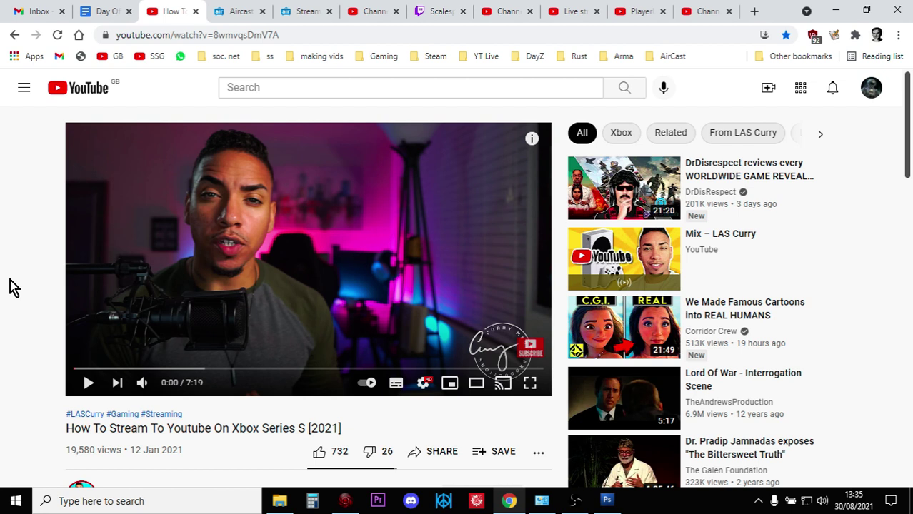
{"action": "left_click", "coordinate": [427, 16]}
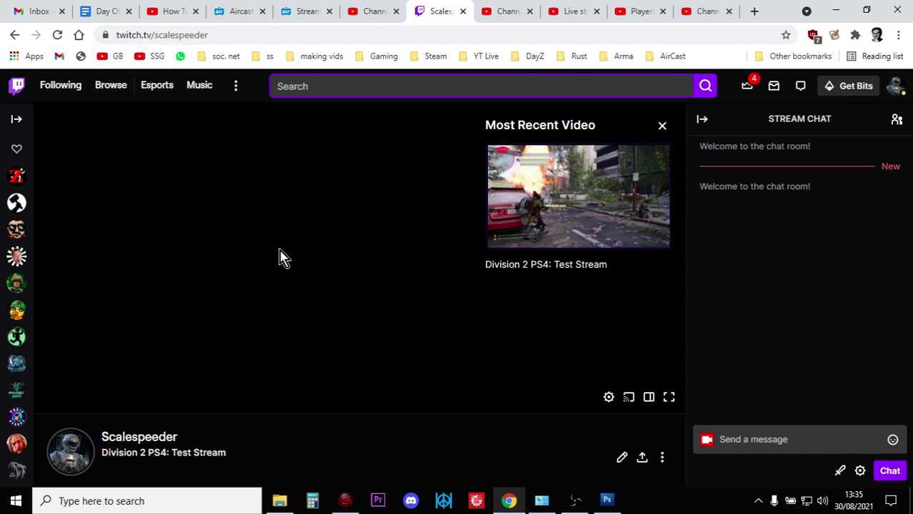
{"action": "left_click", "coordinate": [345, 500]}
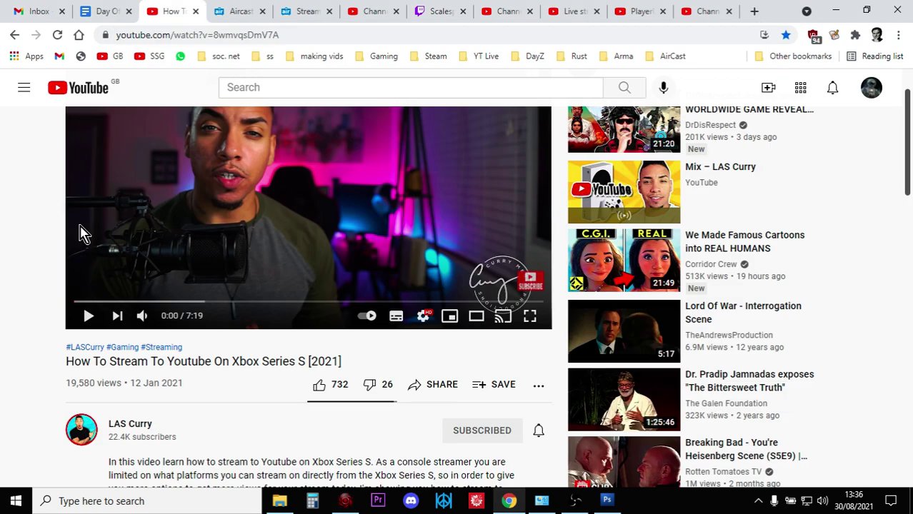
Step: View the YouTube tutorial, go back from Aircast's pricing page to its home page, and open the Aircast stream profile
{"action": "scroll", "coordinate": [81, 230], "scroll_direction": "up", "scroll_amount": 1}
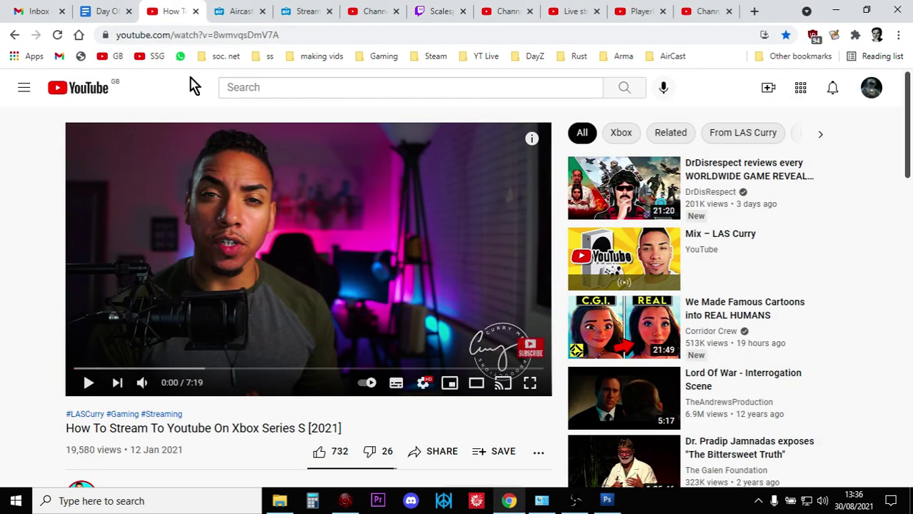
{"action": "left_click", "coordinate": [231, 11]}
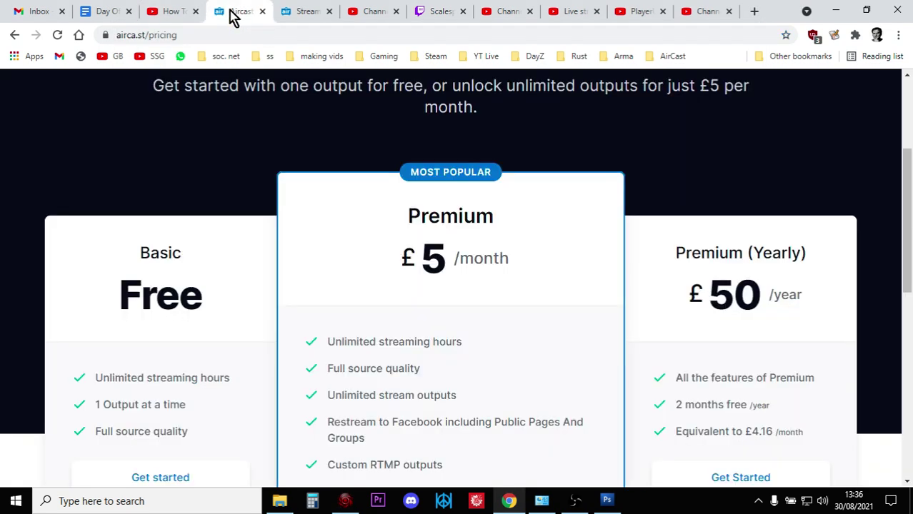
{"action": "left_click", "coordinate": [15, 35]}
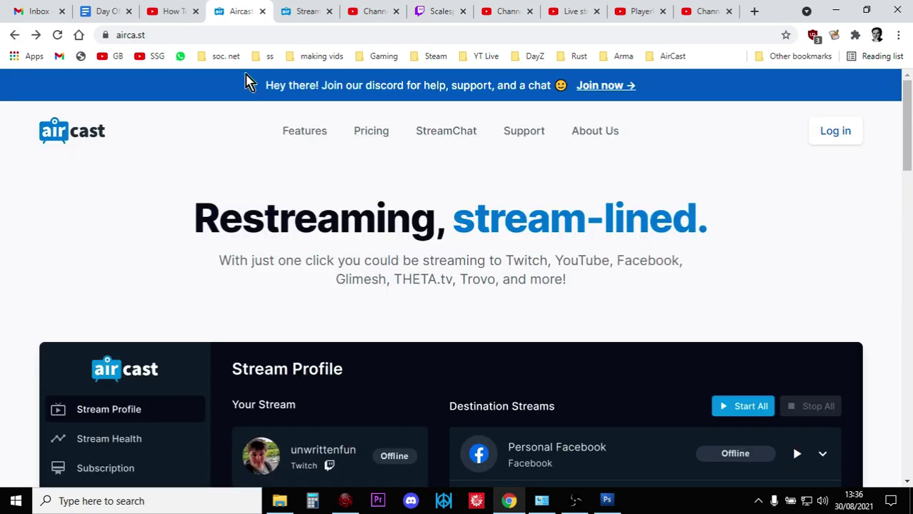
{"action": "left_click", "coordinate": [311, 13]}
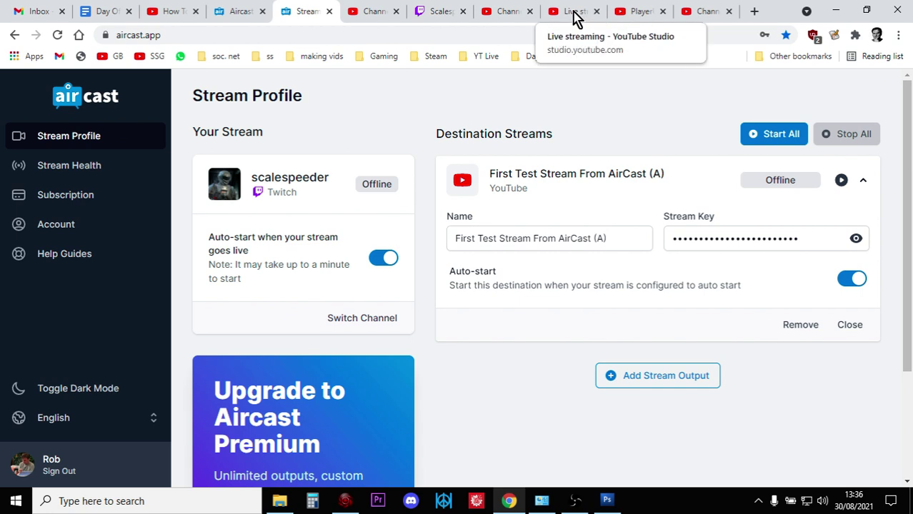
Step: Show the Go live option among YouTube Studio's creation choices and view the existing live streaming page
{"action": "left_click", "coordinate": [507, 14]}
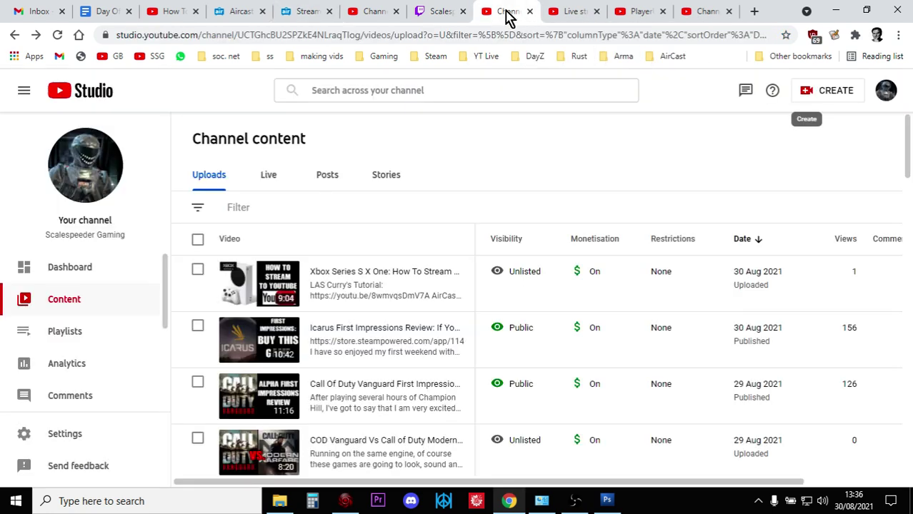
{"action": "left_click", "coordinate": [824, 95]}
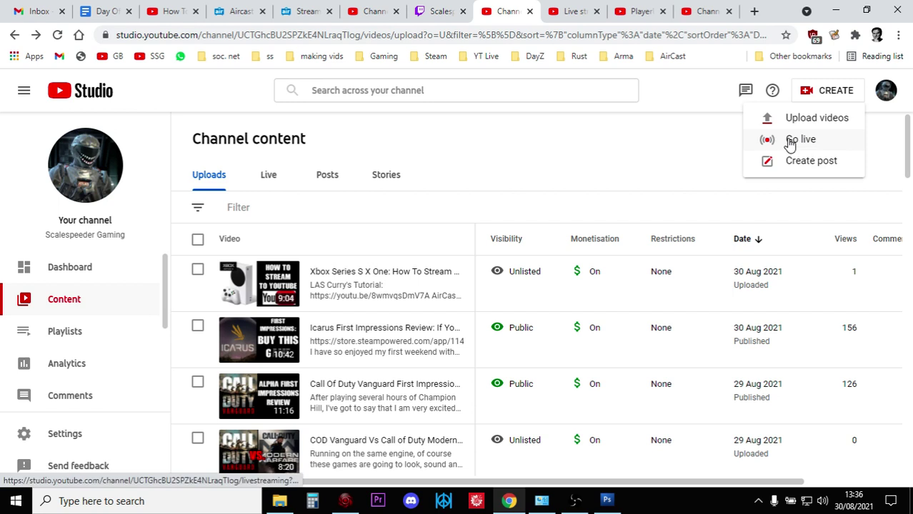
{"action": "left_click", "coordinate": [571, 15]}
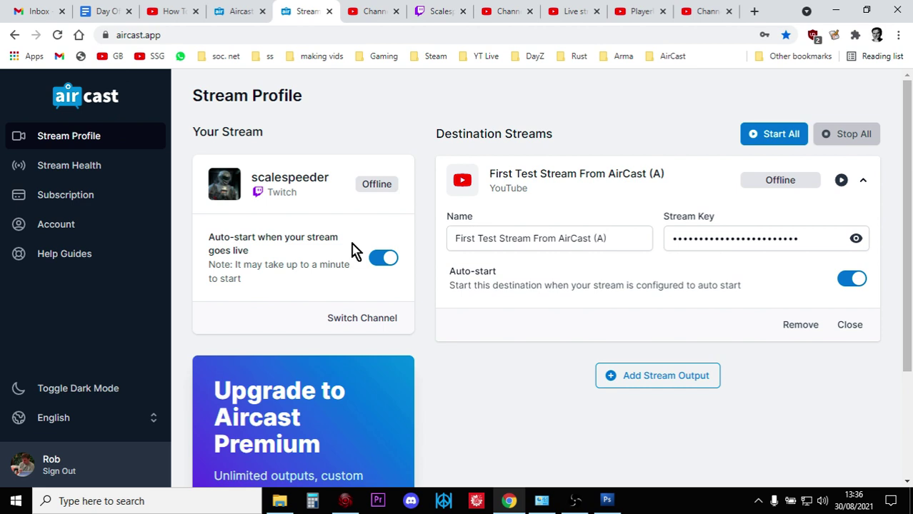
Step: Look over the Twitch channel page and return to the YouTube Studio live streaming page
{"action": "left_click", "coordinate": [438, 13]}
{"action": "scroll", "coordinate": [300, 407], "scroll_direction": "down", "scroll_amount": 1}
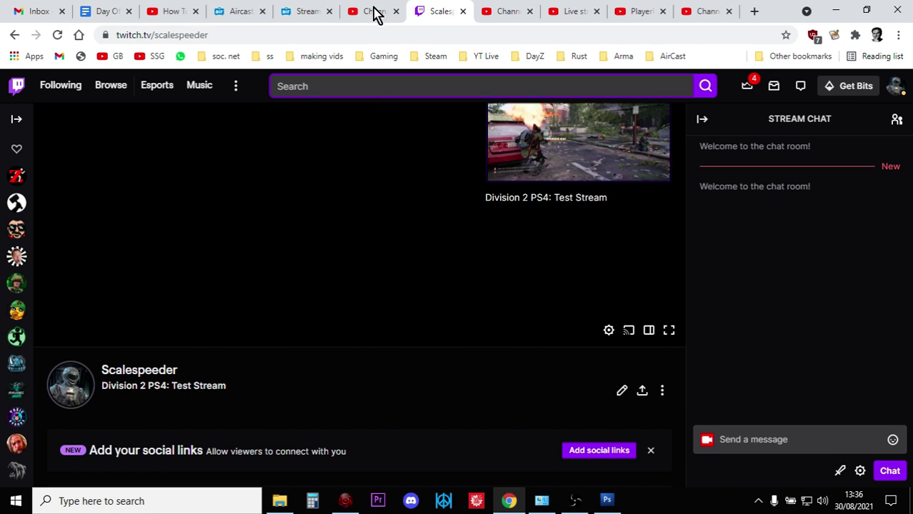
{"action": "left_click", "coordinate": [580, 13]}
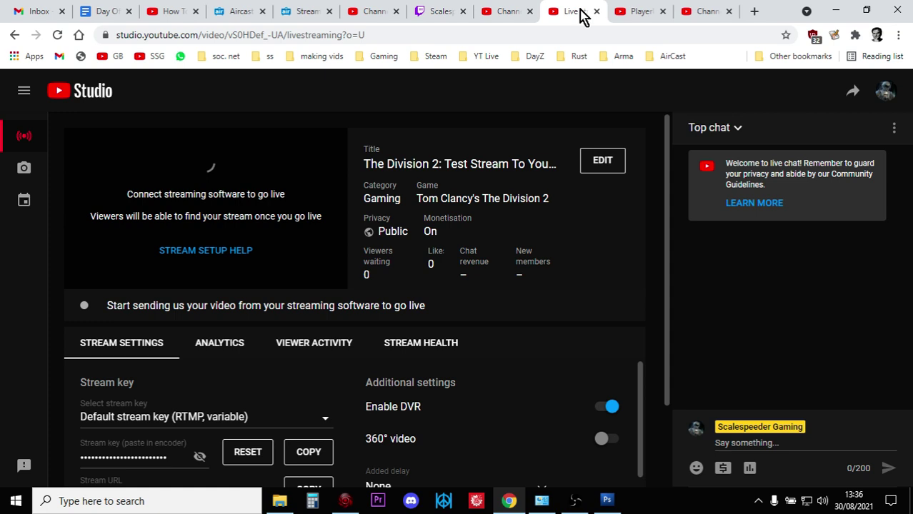
Step: Review the YouTube live stream's description, visibility, category, game title and thumbnail in its edit settings, and close them without saving
{"action": "left_click", "coordinate": [602, 160]}
{"action": "scroll", "coordinate": [427, 274], "scroll_direction": "down", "scroll_amount": 2}
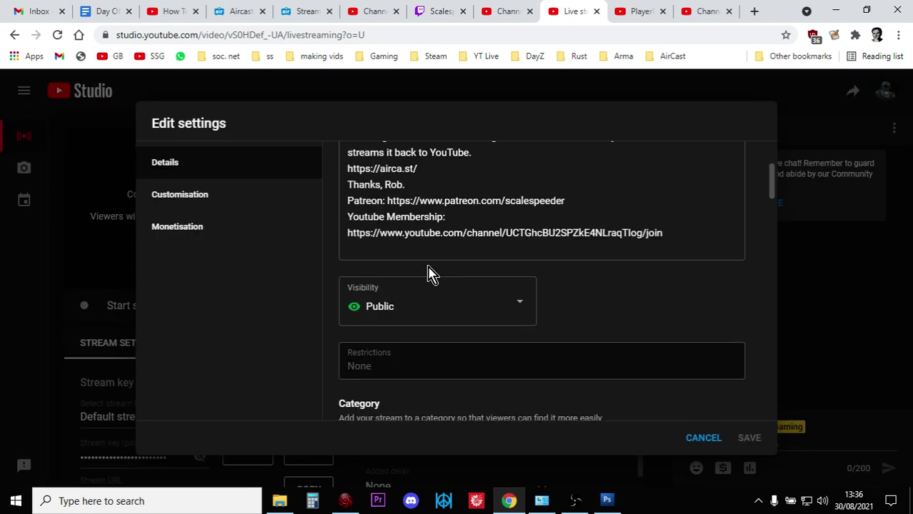
{"action": "scroll", "coordinate": [427, 273], "scroll_direction": "down", "scroll_amount": 1}
{"action": "scroll", "coordinate": [432, 278], "scroll_direction": "down", "scroll_amount": 2}
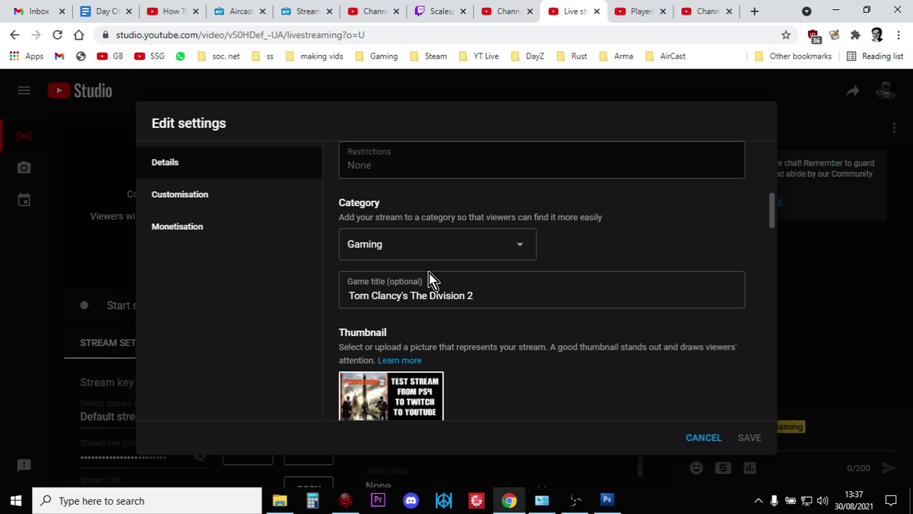
{"action": "scroll", "coordinate": [459, 337], "scroll_direction": "down", "scroll_amount": 1}
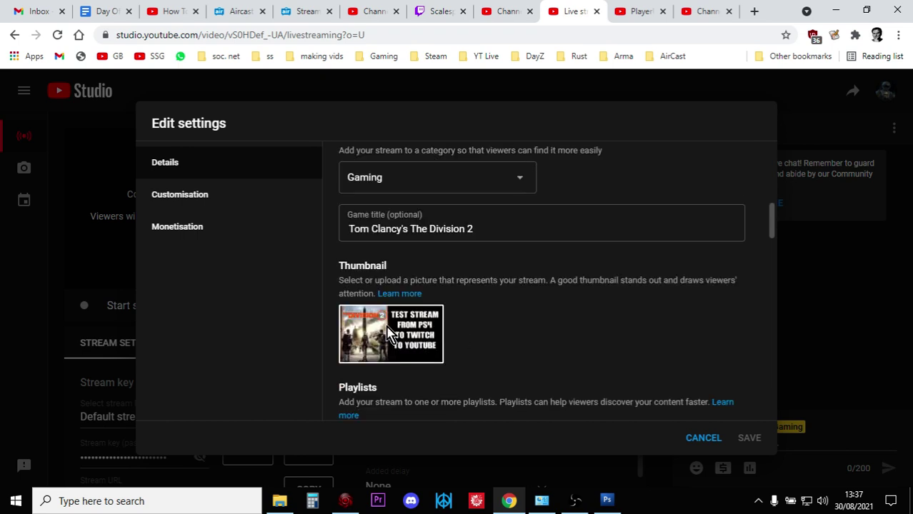
{"action": "mouse_move", "coordinate": [385, 326]}
{"action": "left_click", "coordinate": [704, 439]}
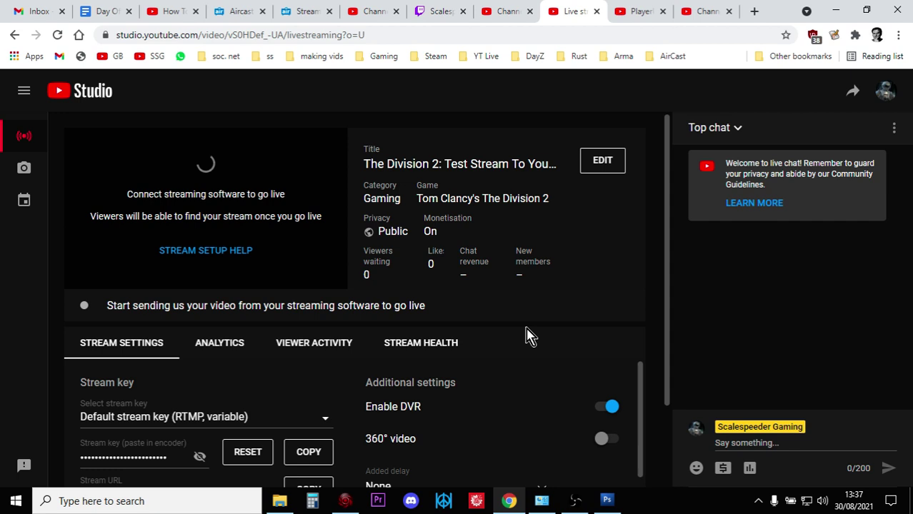
Step: Revisit the PS4 broadcast in RECentral, the Twitch channel, the YouTube live streaming page and the Aircast home page
{"action": "left_click", "coordinate": [345, 500]}
{"action": "left_click", "coordinate": [438, 13]}
{"action": "left_click", "coordinate": [573, 13]}
{"action": "left_click", "coordinate": [214, 13]}
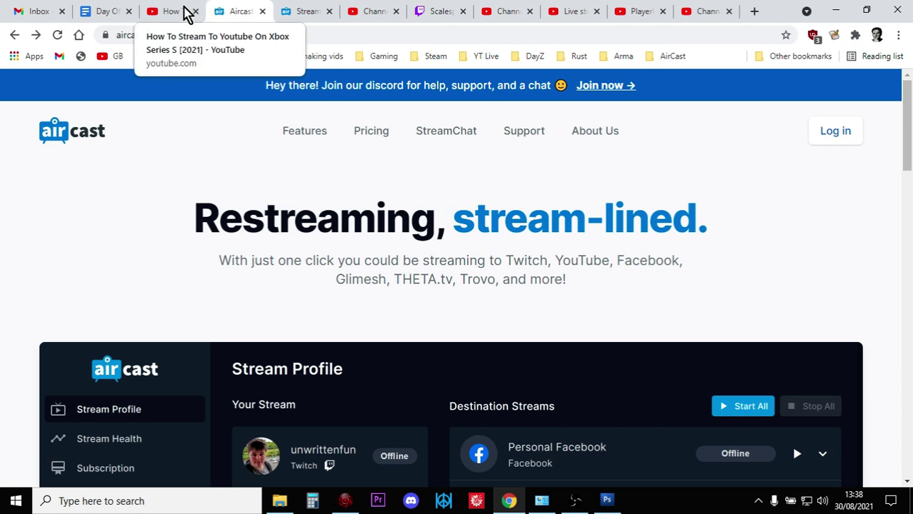
Step: Look over the Xbox Series S tutorial page again and return to the Aircast stream profile
{"action": "left_click", "coordinate": [184, 15]}
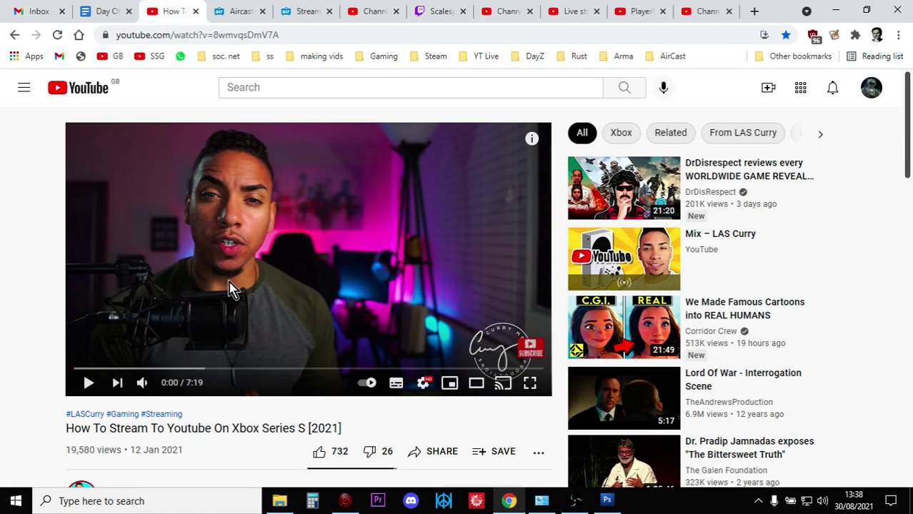
{"action": "scroll", "coordinate": [231, 286], "scroll_direction": "down", "scroll_amount": 2}
{"action": "scroll", "coordinate": [231, 286], "scroll_direction": "up", "scroll_amount": 2}
{"action": "left_click", "coordinate": [248, 20]}
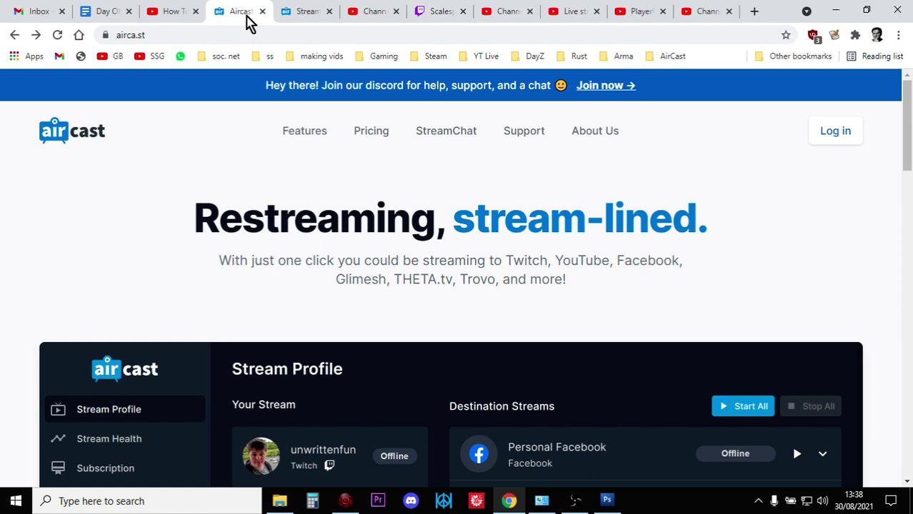
{"action": "left_click", "coordinate": [301, 20]}
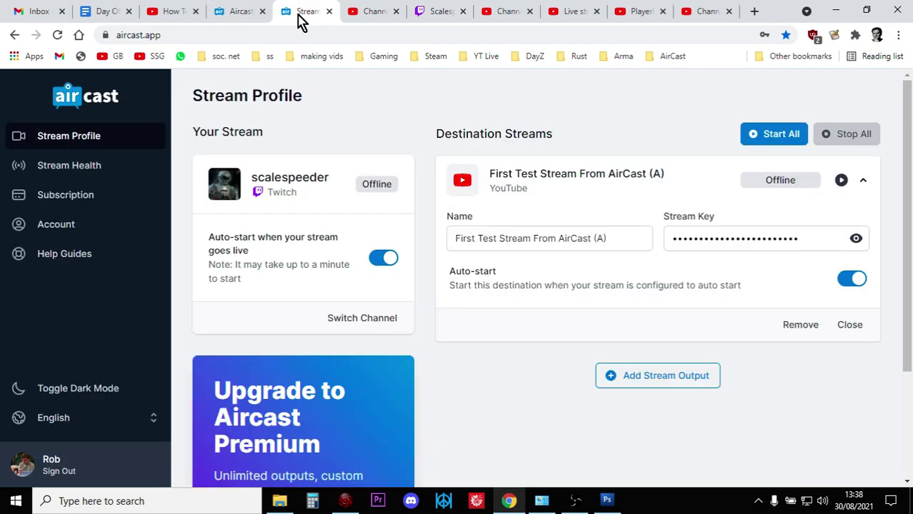